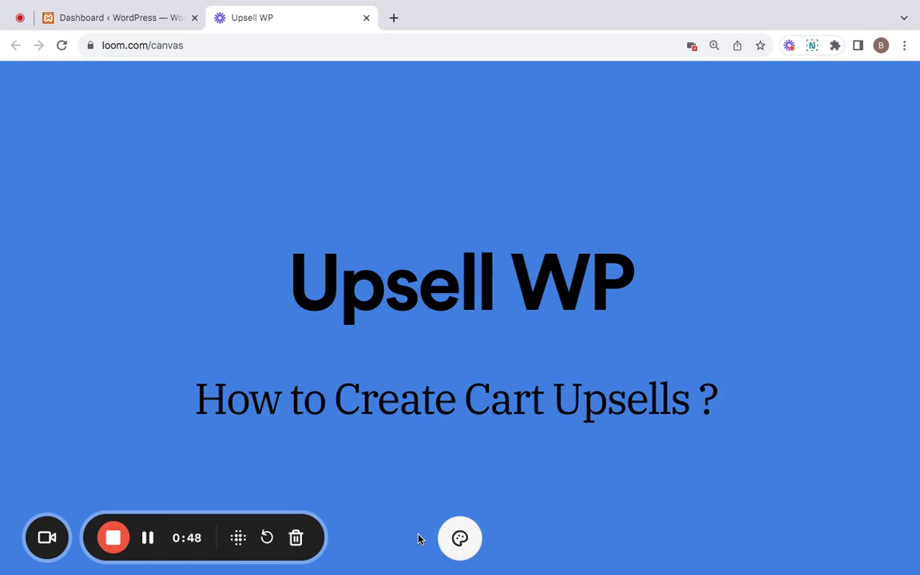
Step: Switch to the WordPress admin and create a new Cart Upsells campaign from the Checkout Upsell campaigns page
{"action": "left_click", "coordinate": [103, 17]}
{"action": "left_click", "coordinate": [244, 104]}
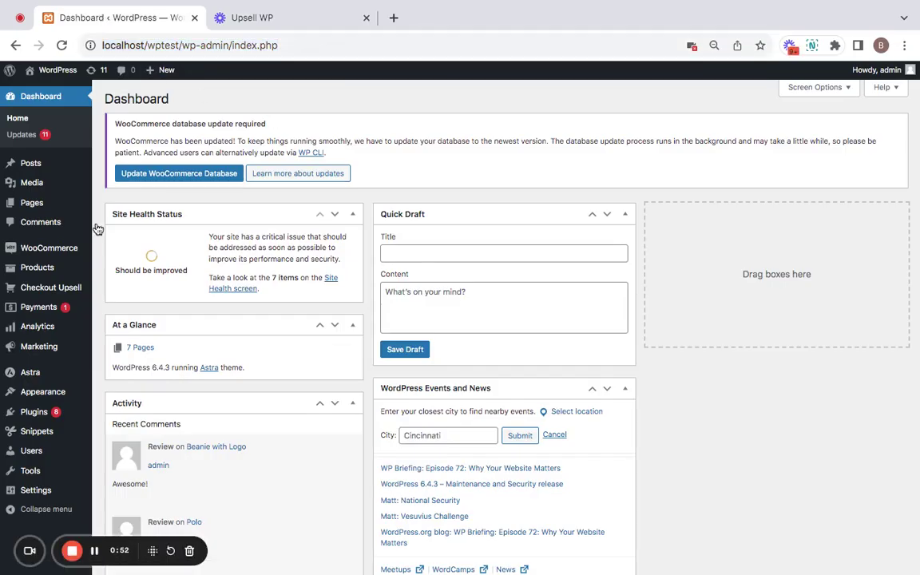
{"action": "mouse_move", "coordinate": [42, 293]}
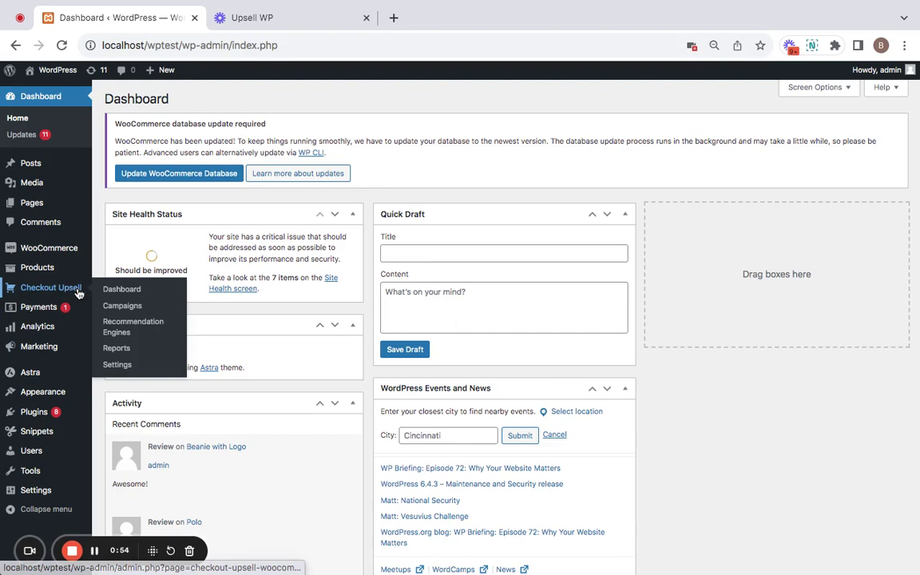
{"action": "left_click", "coordinate": [130, 308]}
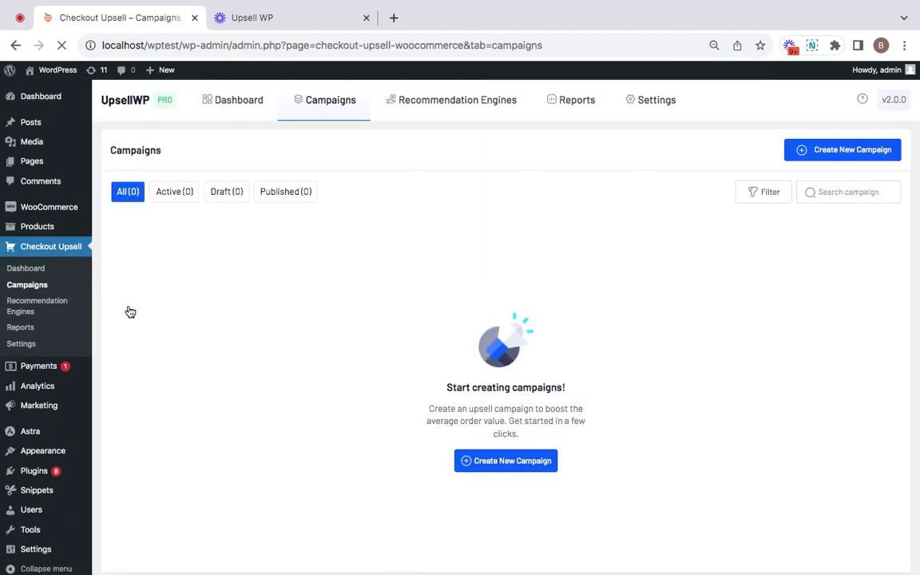
{"action": "left_click", "coordinate": [834, 151]}
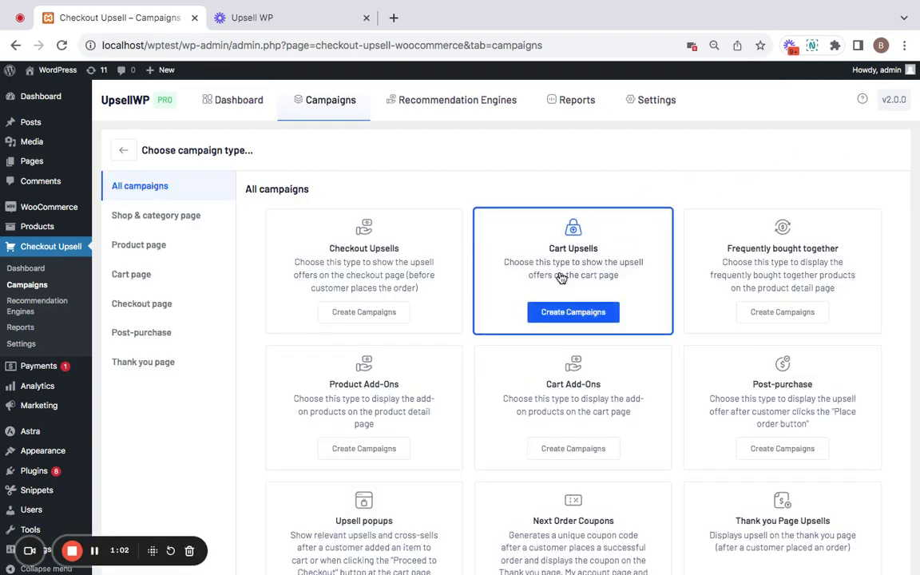
{"action": "left_click", "coordinate": [600, 318]}
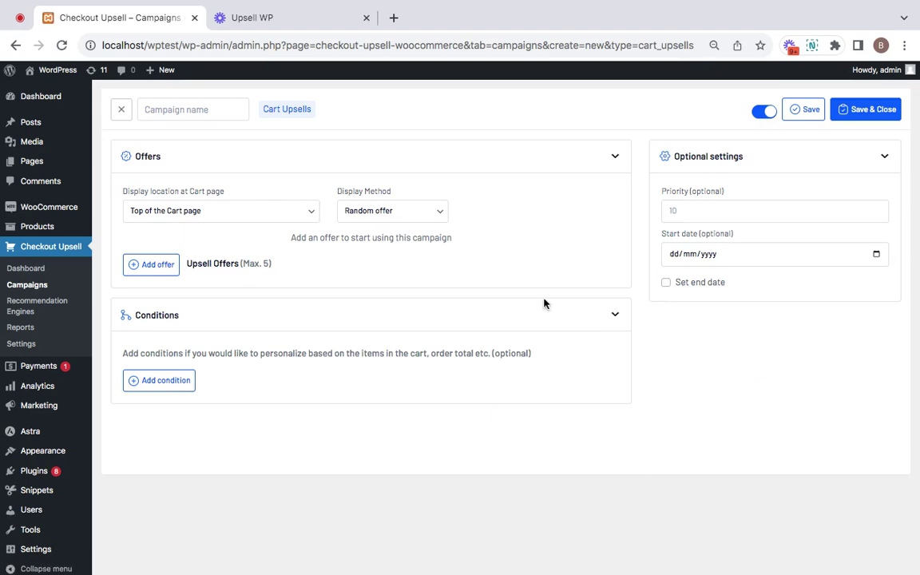
Step: Name the campaign "Cart Upsell Sample" and choose "Top of the Cart page" as its display location
{"action": "left_click", "coordinate": [212, 111]}
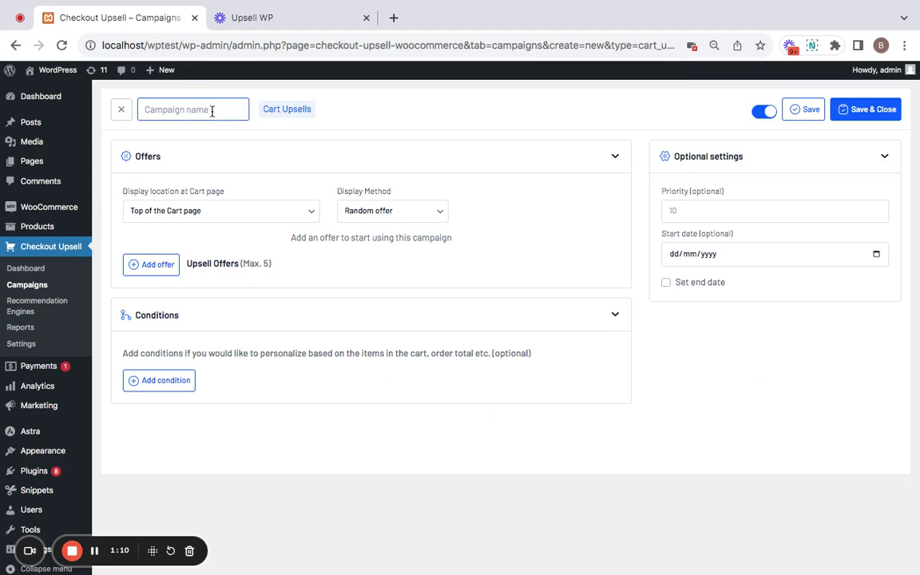
{"action": "type", "text": "Cart Upsell Sample"}
{"action": "left_click", "coordinate": [339, 133]}
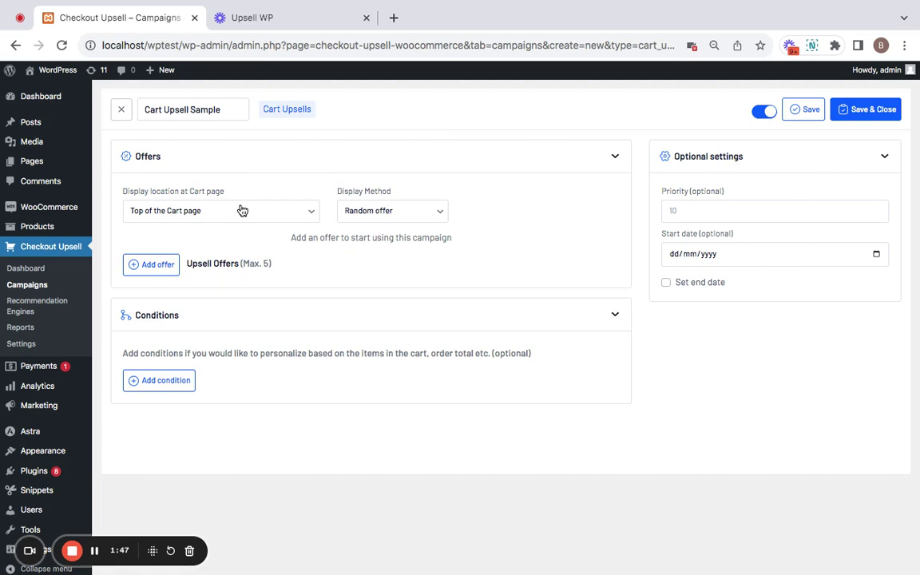
{"action": "left_click", "coordinate": [273, 211]}
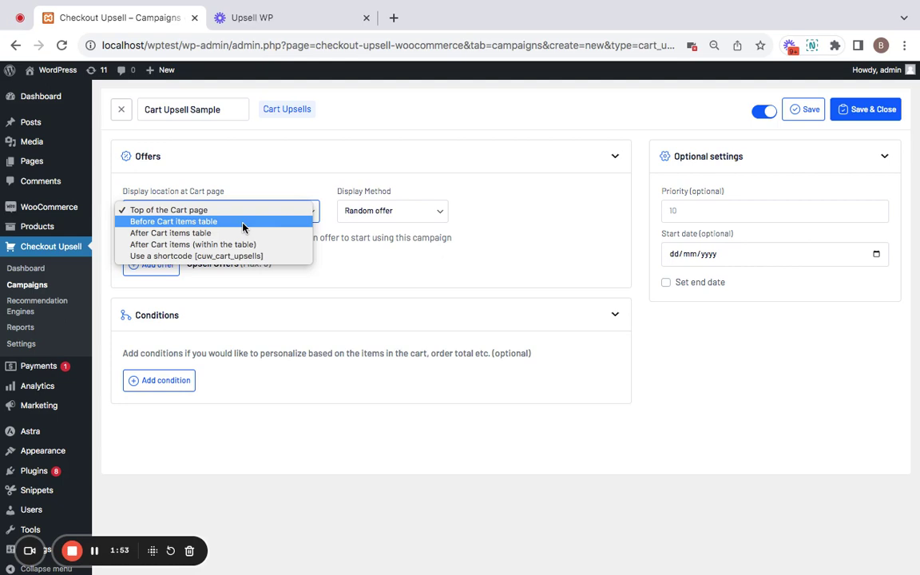
{"action": "left_click", "coordinate": [248, 206]}
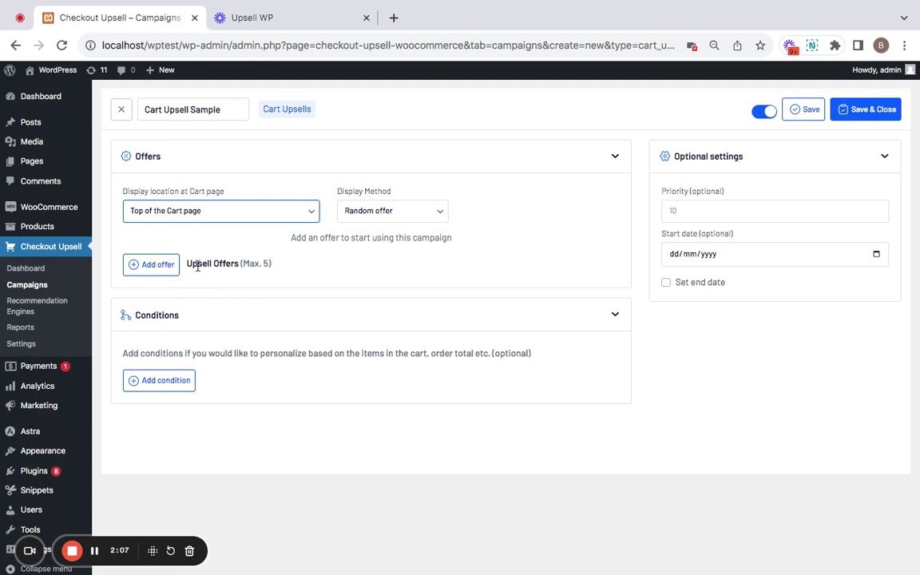
{"action": "left_click_drag", "start_coordinate": [186, 264], "coordinate": [301, 266]}
{"action": "left_click", "coordinate": [301, 266]}
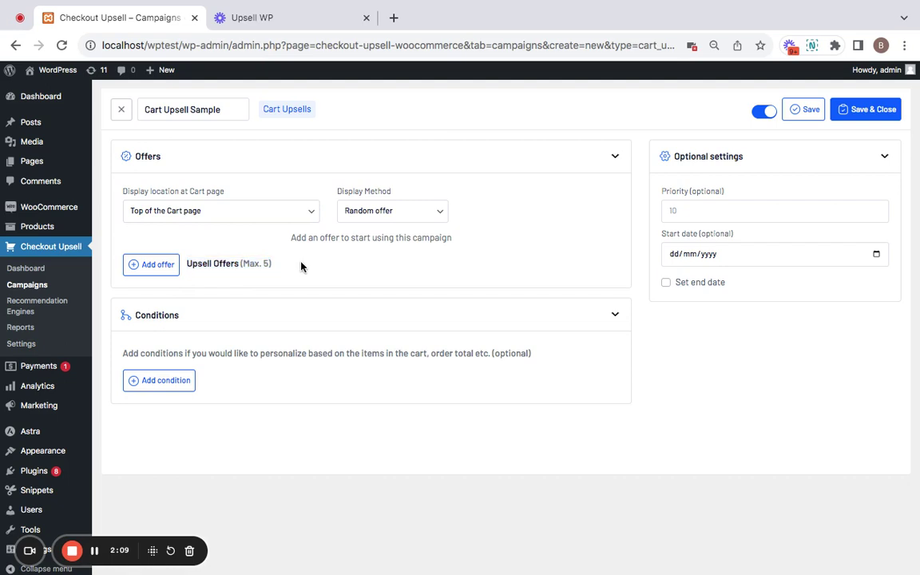
Step: Add an upsell offer to the campaign with "#33 Beanie with Logo" as the offer product
{"action": "left_click", "coordinate": [147, 266]}
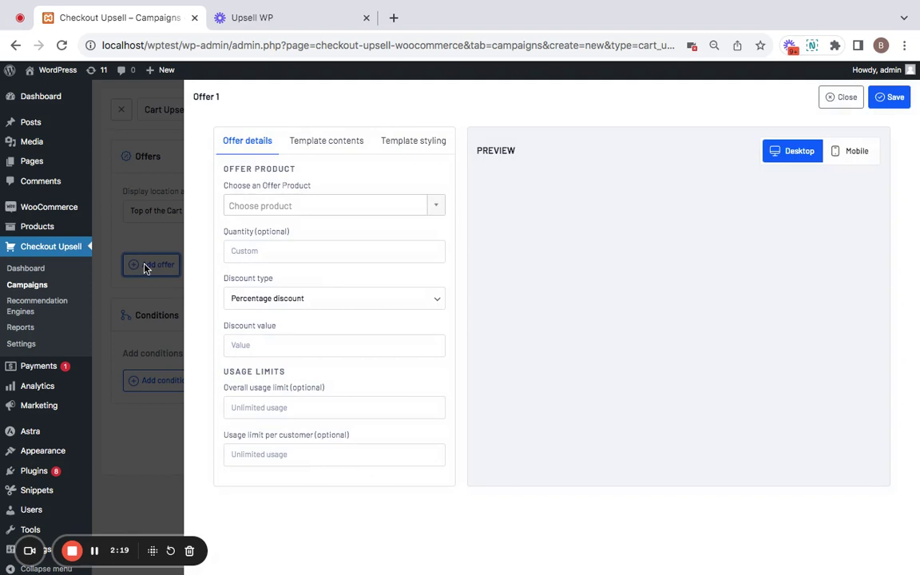
{"action": "left_click", "coordinate": [323, 207]}
{"action": "type", "text": "beanie"}
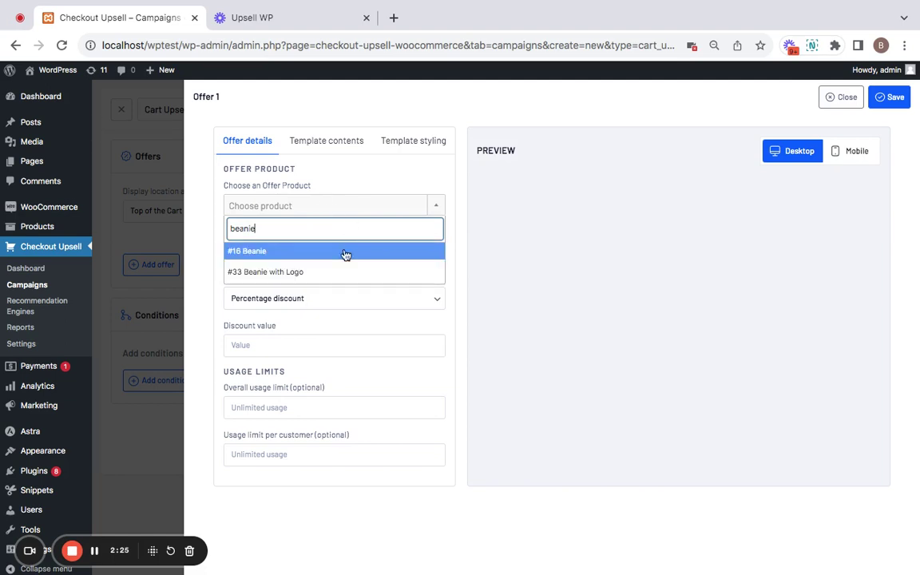
{"action": "left_click", "coordinate": [329, 272]}
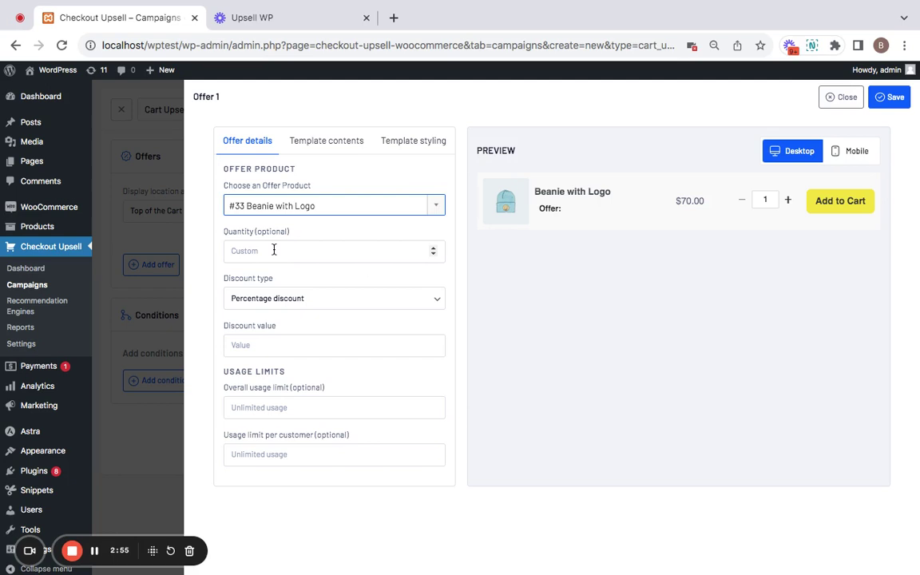
{"action": "left_click", "coordinate": [294, 238]}
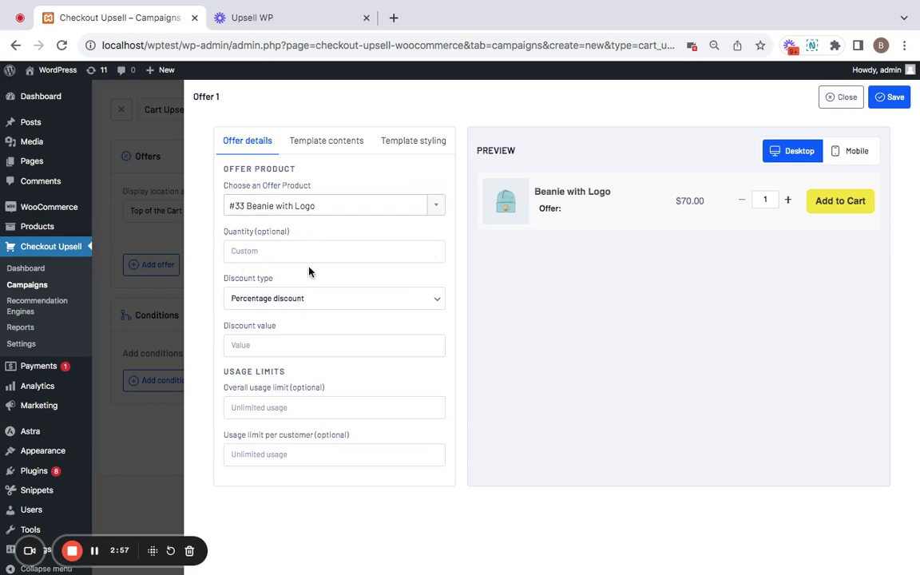
Step: Give the offer a percentage discount with a value of 10
{"action": "left_click", "coordinate": [339, 299]}
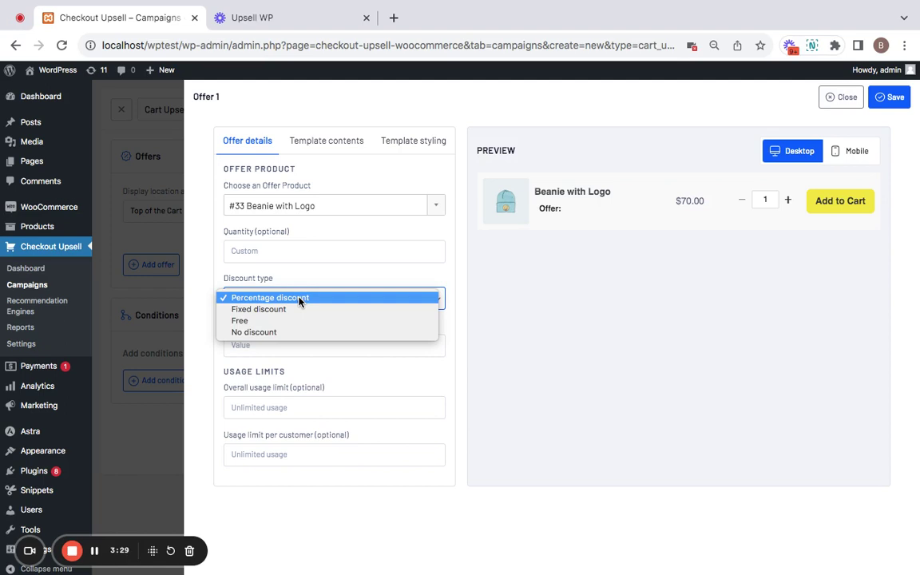
{"action": "left_click", "coordinate": [299, 298]}
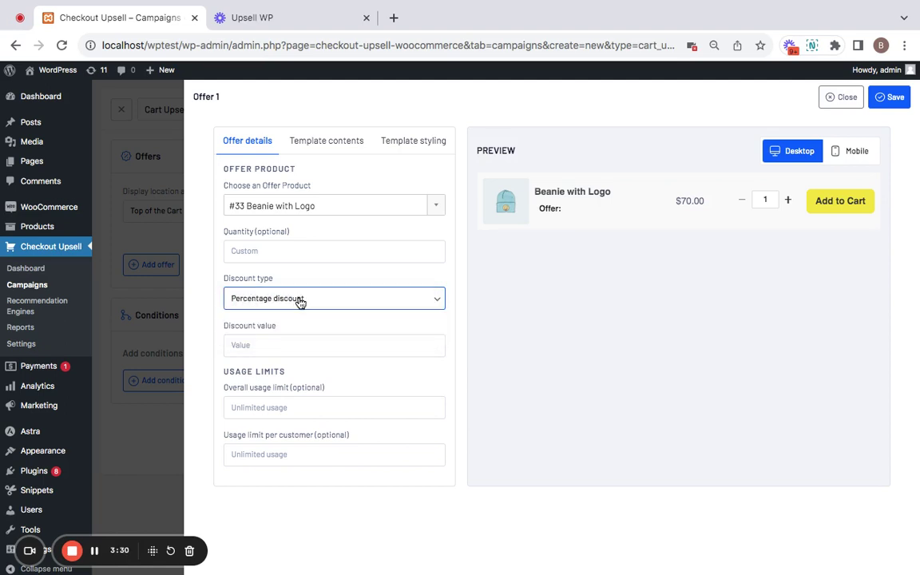
{"action": "left_click", "coordinate": [307, 344]}
{"action": "type", "text": "10"}
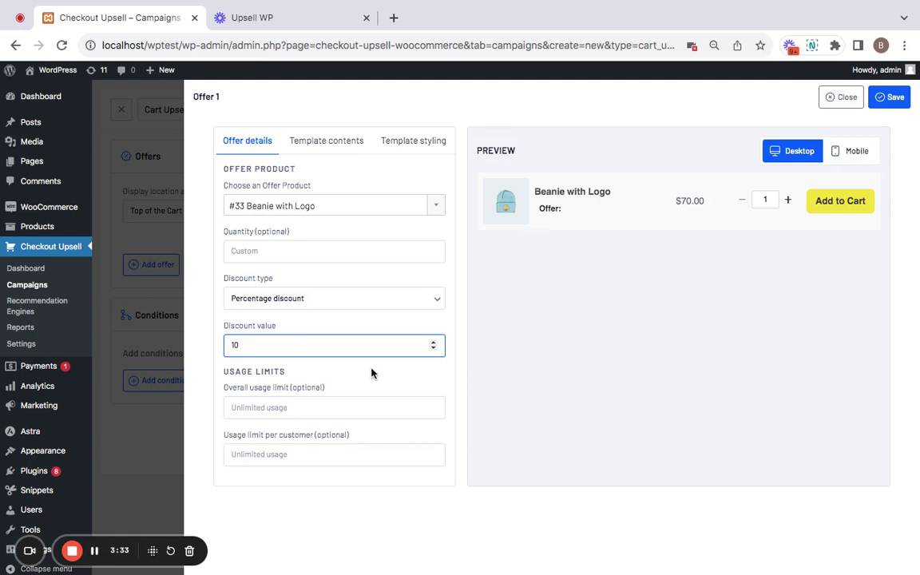
{"action": "left_click", "coordinate": [275, 385]}
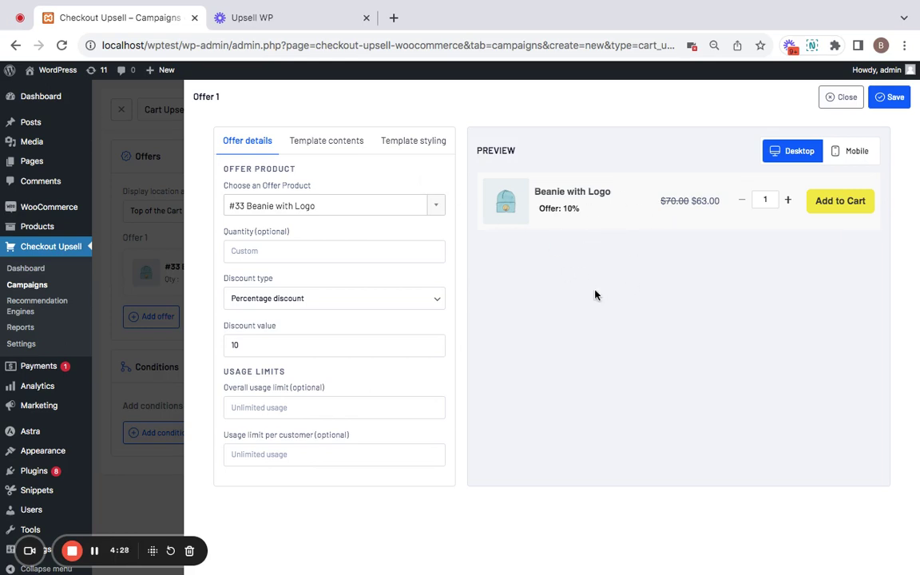
Step: Replace the offer's CTA text with "Grab this deal" in the template contents
{"action": "left_click", "coordinate": [323, 142]}
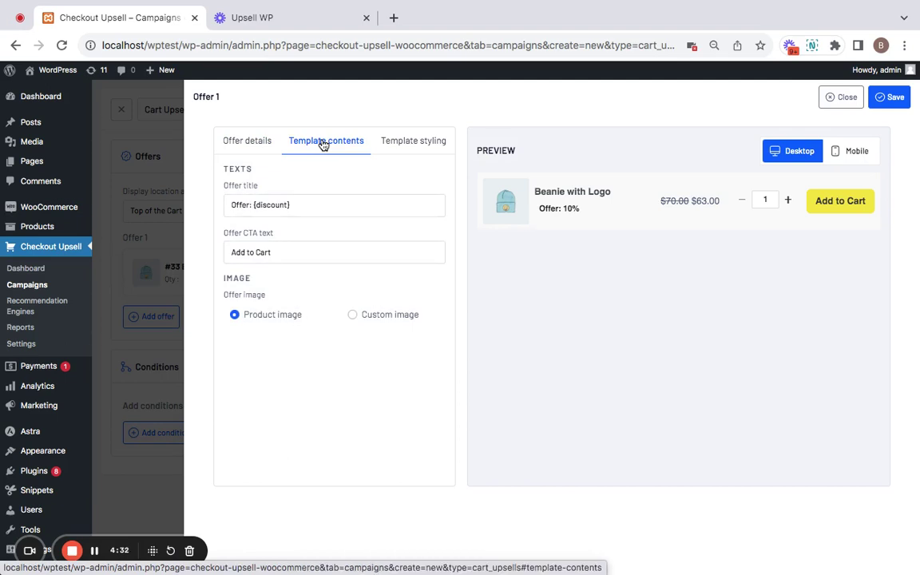
{"action": "left_click", "coordinate": [331, 205]}
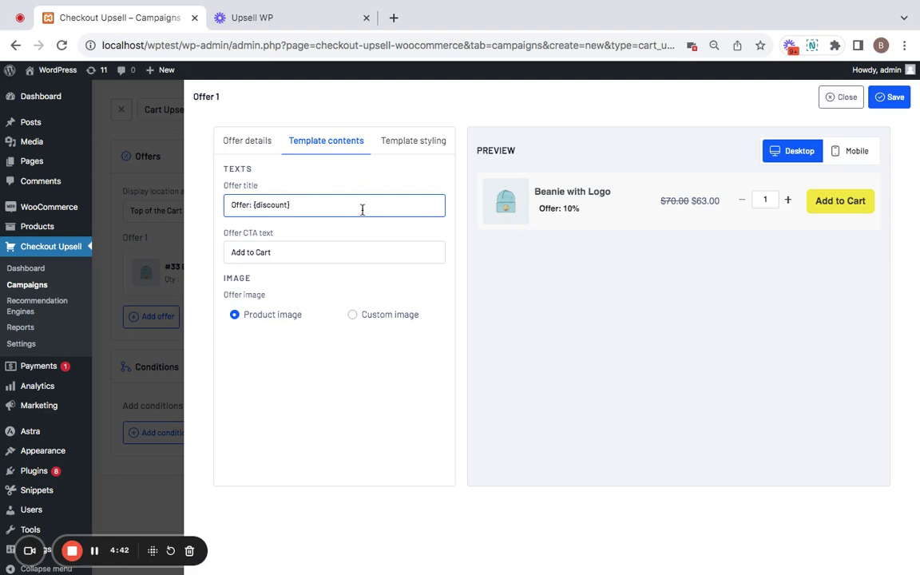
{"action": "left_click", "coordinate": [252, 206]}
{"action": "type", "text": ":"}
{"action": "left_click", "coordinate": [282, 252]}
{"action": "key", "text": "BackSpace"}
{"action": "key", "text": "BackSpace"}
{"action": "key", "text": "BackSpace"}
{"action": "key", "text": "BackSpace"}
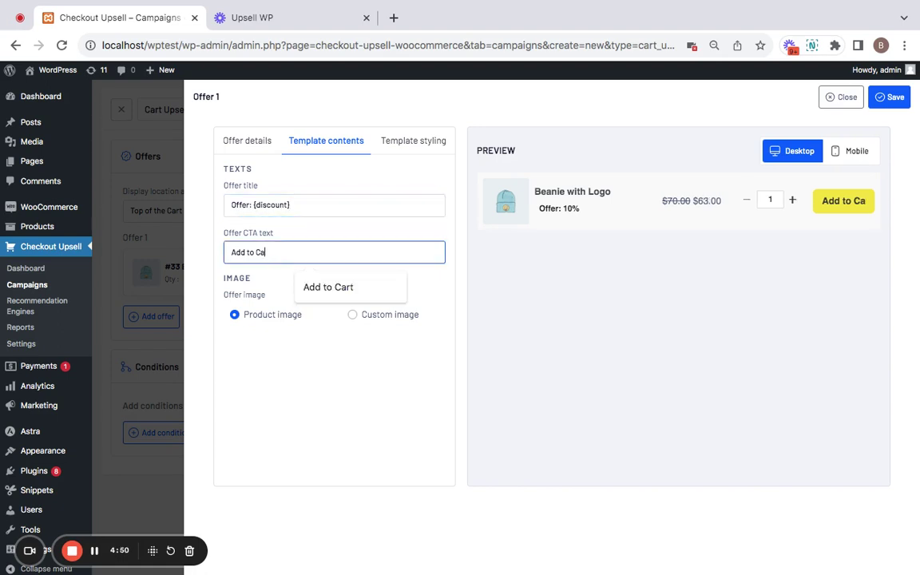
{"action": "key", "text": "BackSpace"}
{"action": "key", "text": "BackSpace"}
{"action": "key", "text": "BackSpace"}
{"action": "key", "text": "BackSpace"}
{"action": "key", "text": "BackSpace"}
{"action": "key", "text": "BackSpace"}
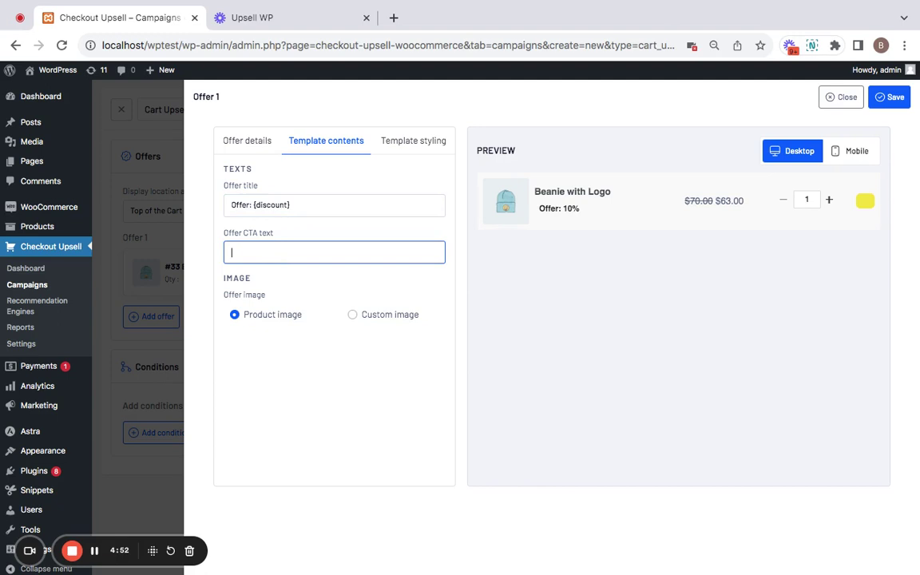
{"action": "type", "text": "Grab this"}
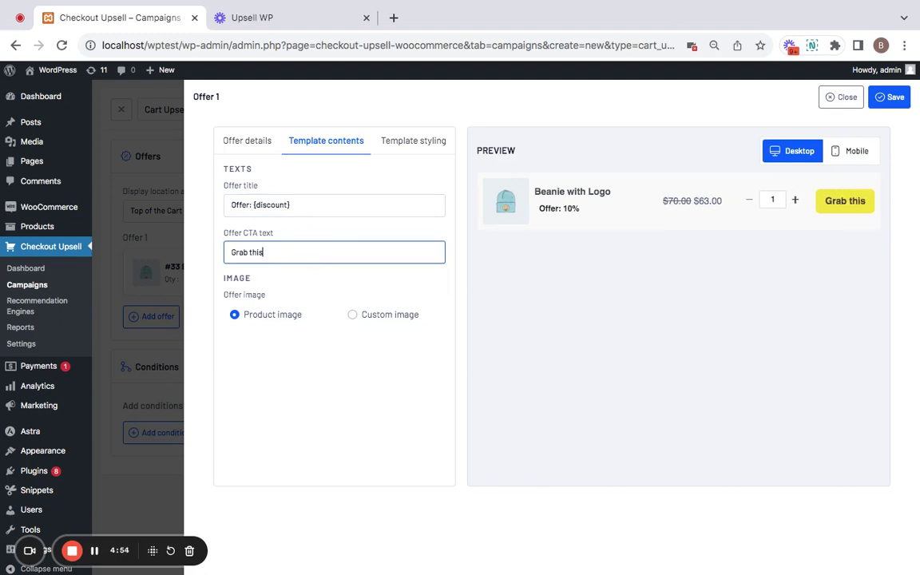
{"action": "type", "text": " deal"}
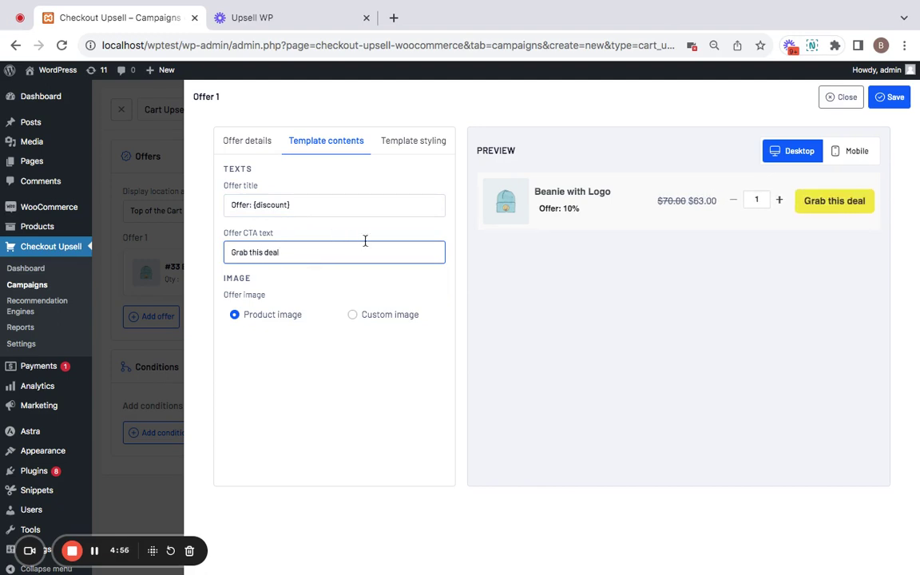
{"action": "left_click", "coordinate": [323, 301]}
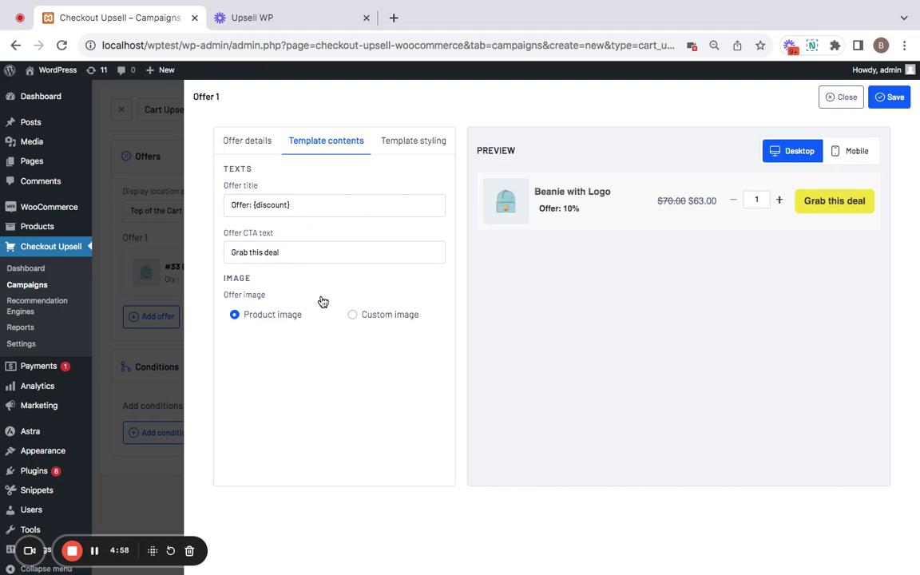
Step: Examine the available cart offer templates in the offer's template styling settings
{"action": "left_click", "coordinate": [413, 143]}
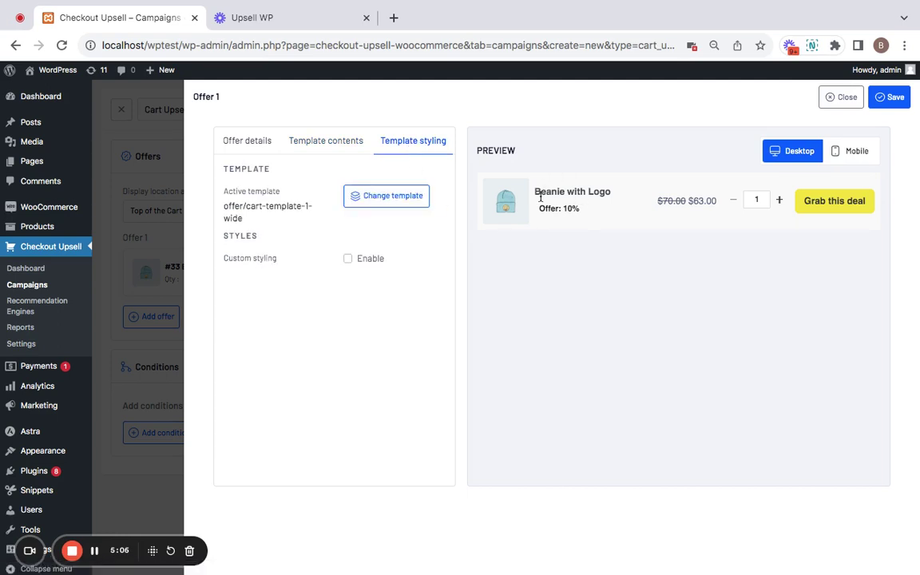
{"action": "left_click", "coordinate": [384, 196]}
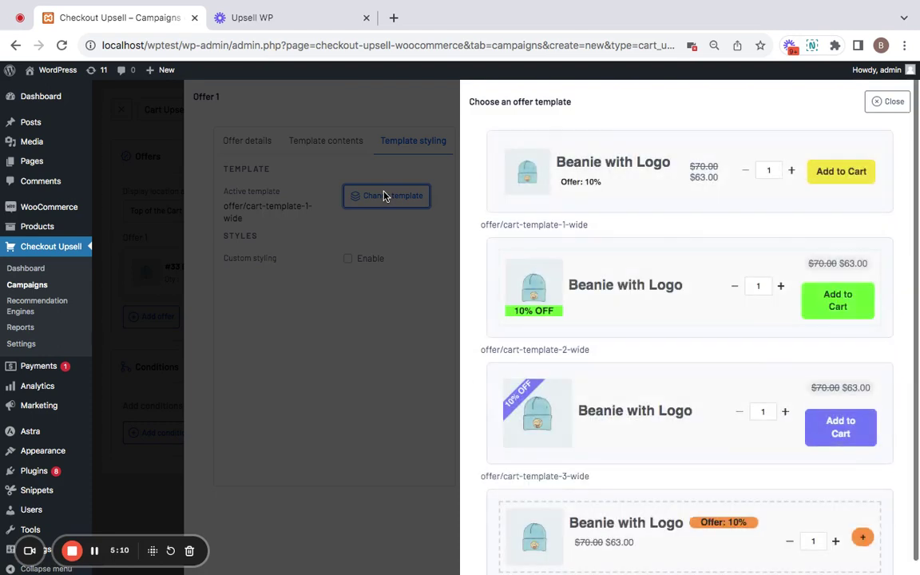
{"action": "mouse_move", "coordinate": [758, 331]}
{"action": "scroll", "coordinate": [724, 303], "scroll_direction": "down", "scroll_amount": 1}
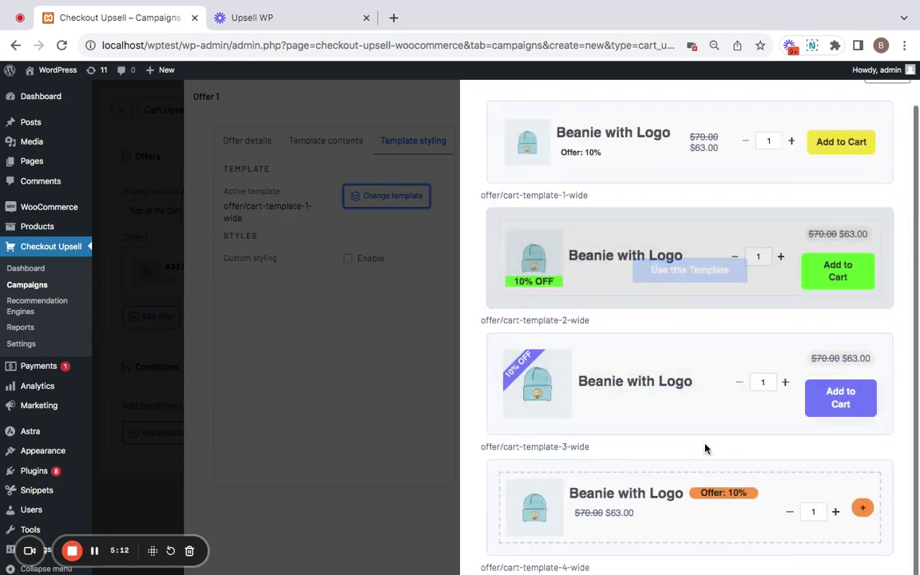
{"action": "mouse_move", "coordinate": [760, 494]}
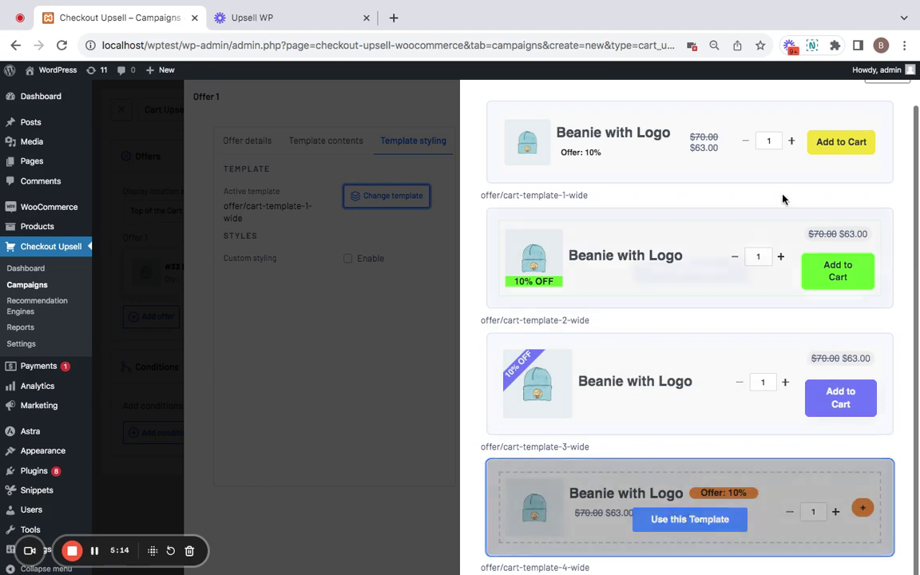
{"action": "left_click", "coordinate": [756, 279]}
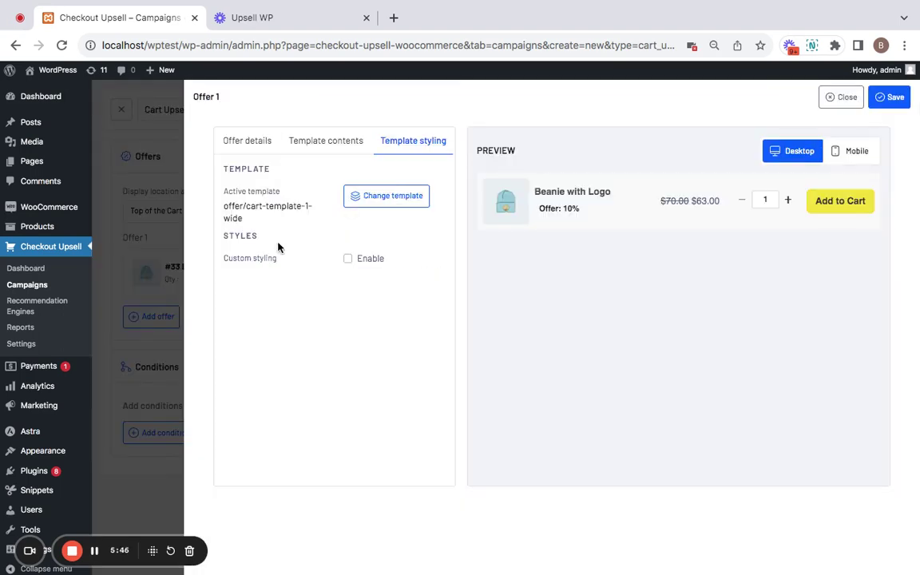
Step: Enable custom styling for the offer template and set the CTA section's background color to light green, #91d378
{"action": "left_click", "coordinate": [363, 261]}
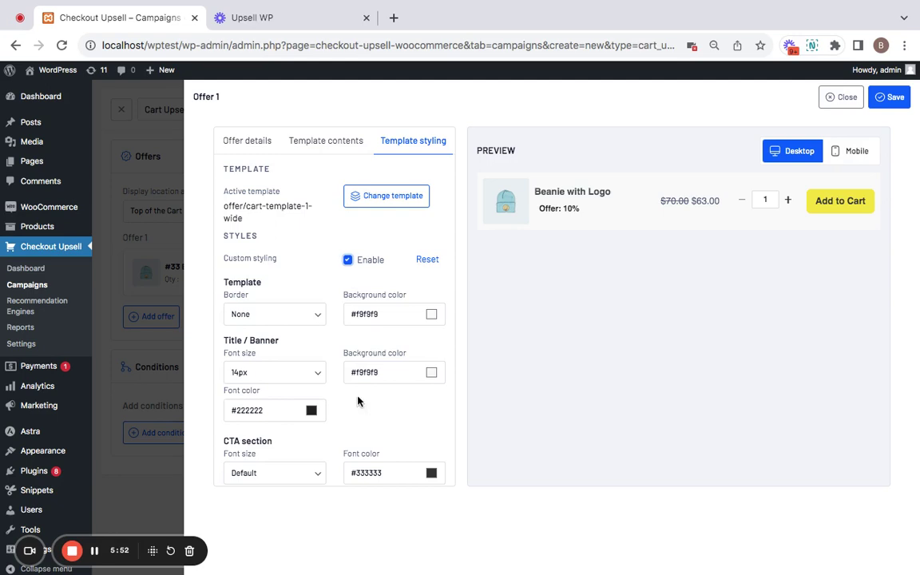
{"action": "scroll", "coordinate": [382, 372], "scroll_direction": "down", "scroll_amount": 2}
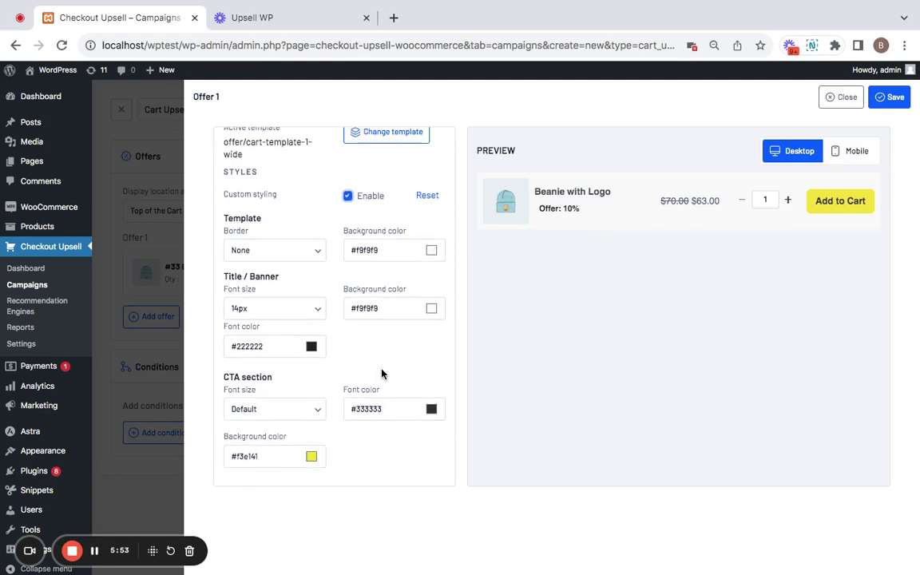
{"action": "left_click", "coordinate": [312, 456]}
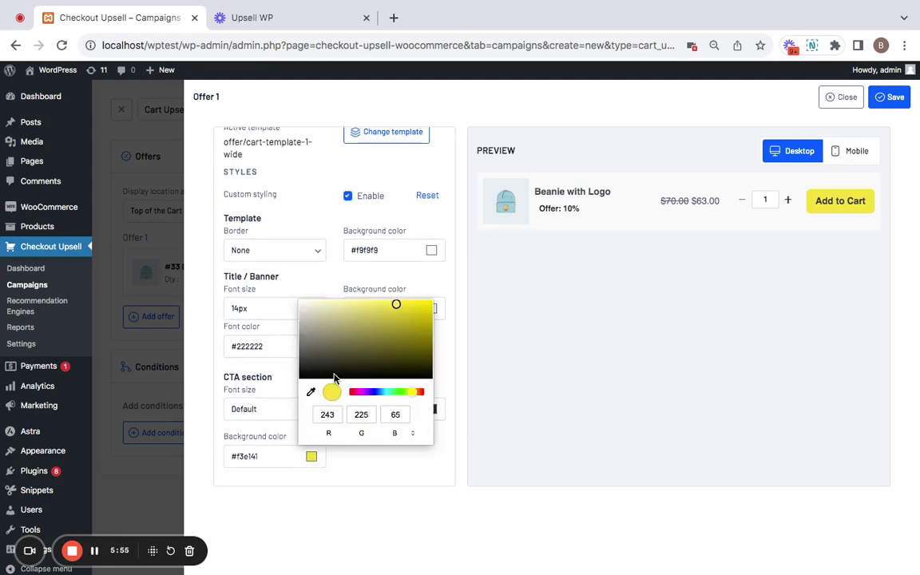
{"action": "left_click", "coordinate": [403, 391]}
{"action": "left_click", "coordinate": [379, 318]}
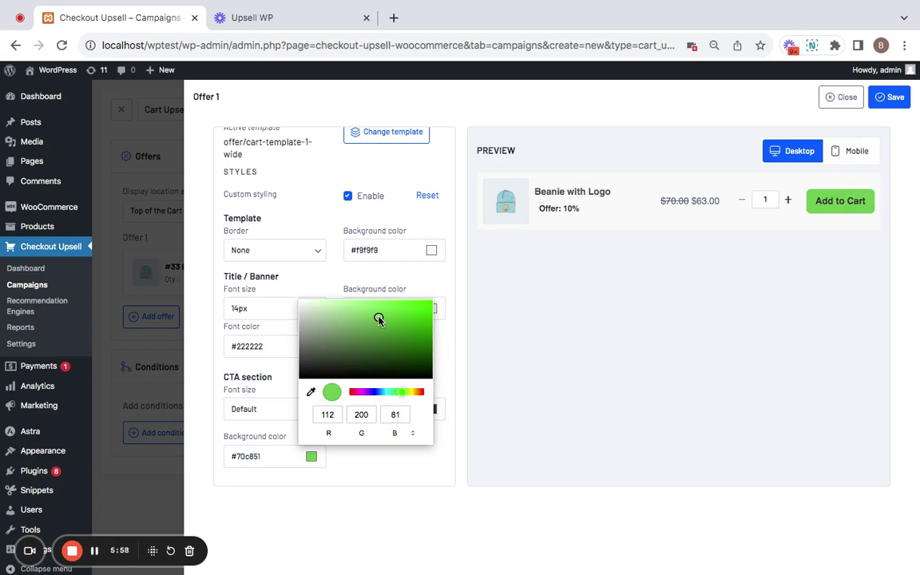
{"action": "left_click", "coordinate": [357, 313]}
{"action": "left_click", "coordinate": [465, 315]}
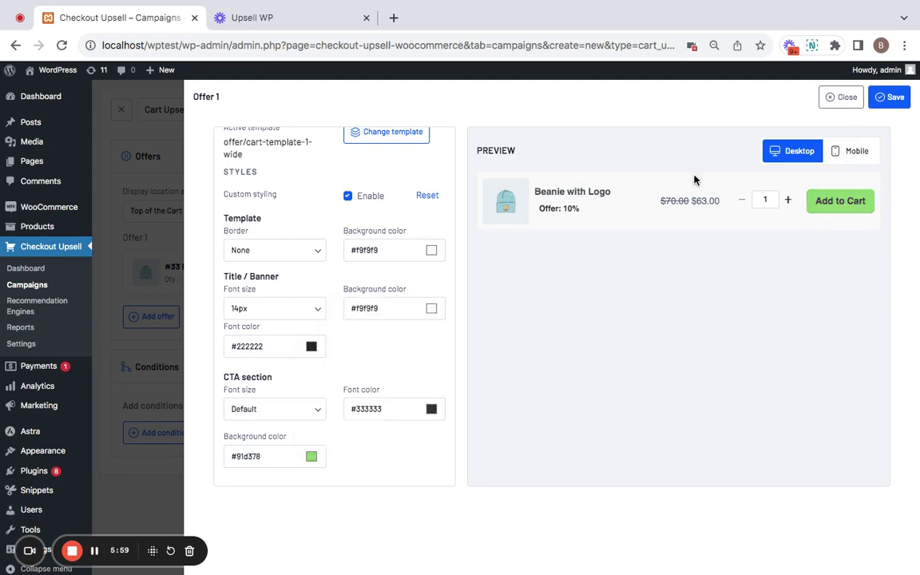
Step: Save the customised offer and start a campaign condition based on Products in the Cart
{"action": "left_click", "coordinate": [892, 105]}
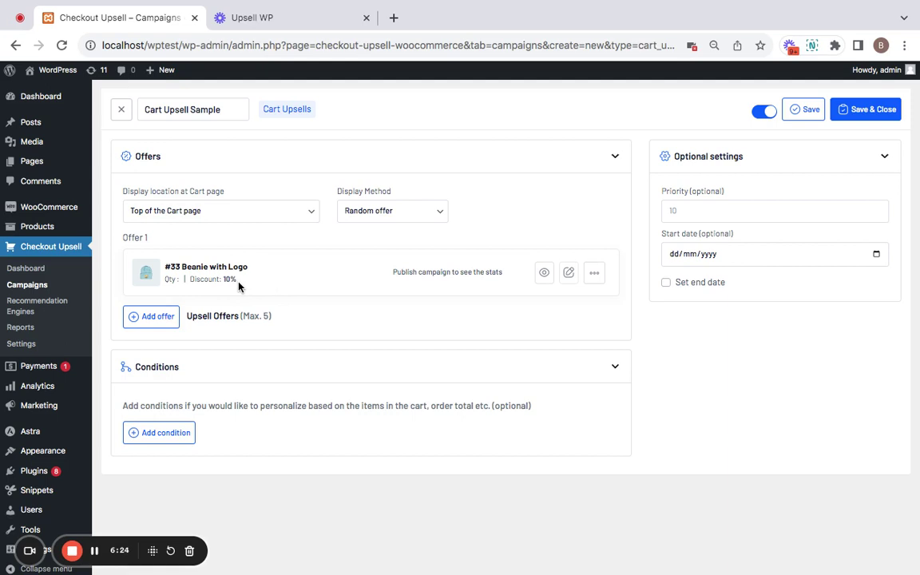
{"action": "left_click", "coordinate": [189, 432]}
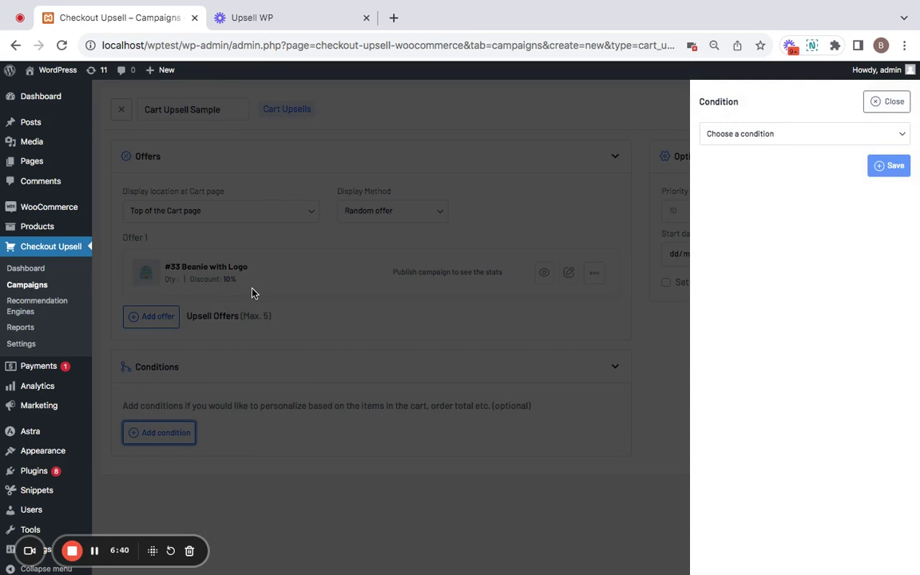
{"action": "left_click", "coordinate": [737, 137]}
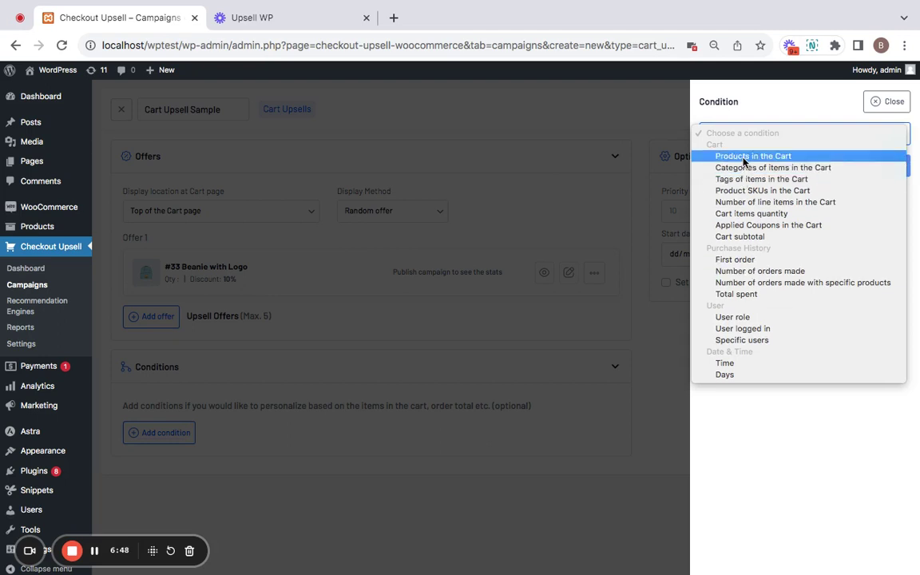
{"action": "left_click", "coordinate": [743, 158]}
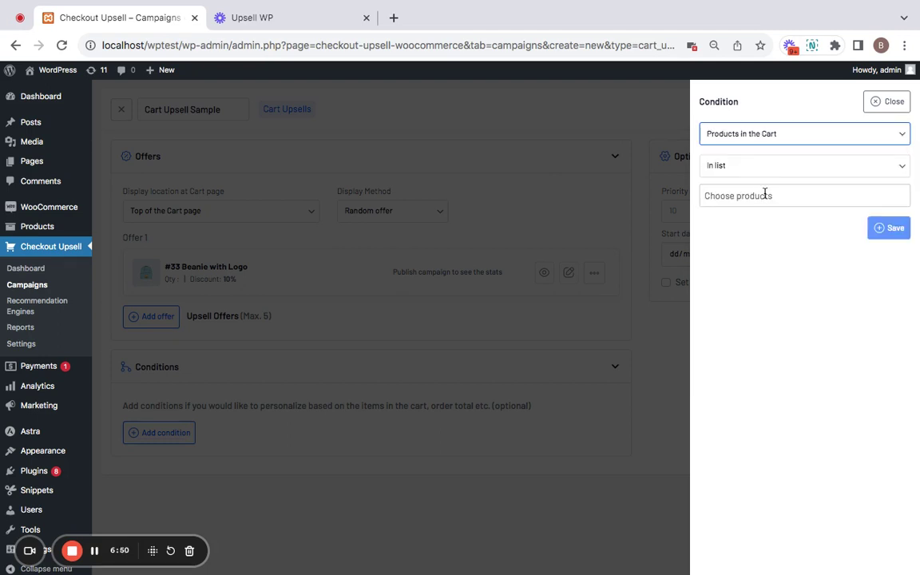
Step: Choose T-Shirt with Logo as the In list product for the condition, then save and close the campaign
{"action": "left_click", "coordinate": [764, 197]}
{"action": "type", "text": "tshor"}
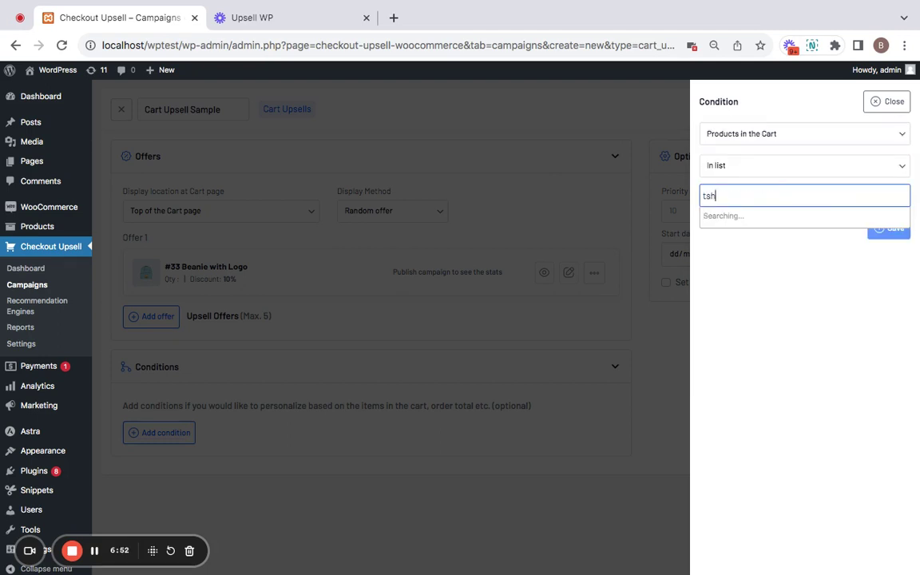
{"action": "type", "text": "t"}
{"action": "key", "text": "BackSpace"}
{"action": "key", "text": "BackSpace"}
{"action": "key", "text": "BackSpace"}
{"action": "type", "text": "irt"}
{"action": "left_click", "coordinate": [793, 235]}
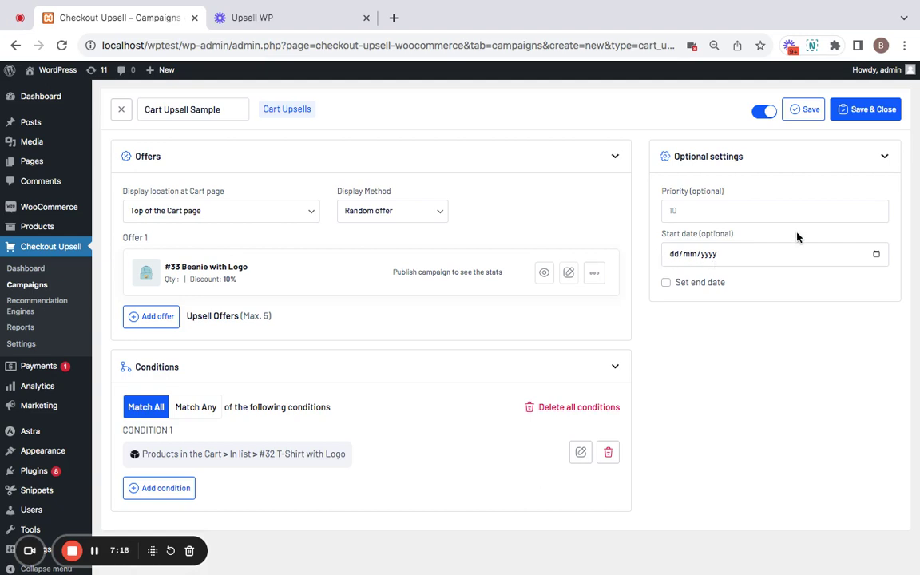
{"action": "left_click", "coordinate": [856, 117]}
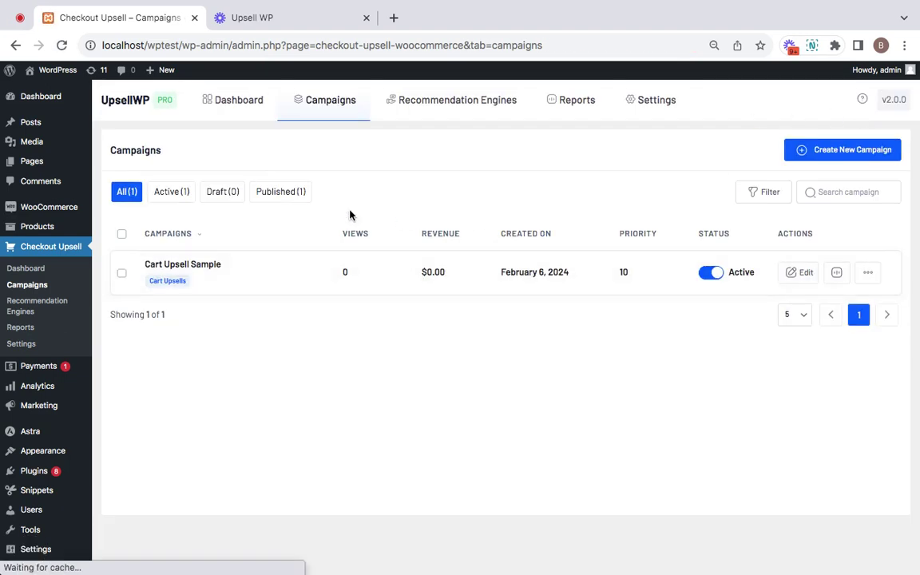
Step: Open the storefront in a separate tab and add T-Shirt with Logo from the shop's second page to the cart
{"action": "right_click", "coordinate": [55, 74]}
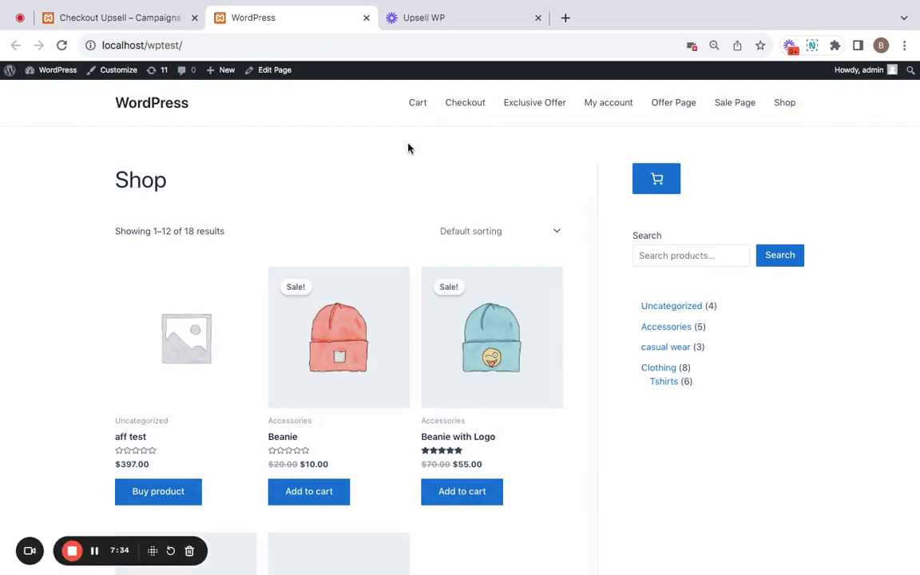
{"action": "scroll", "coordinate": [408, 148], "scroll_direction": "down", "scroll_amount": 10}
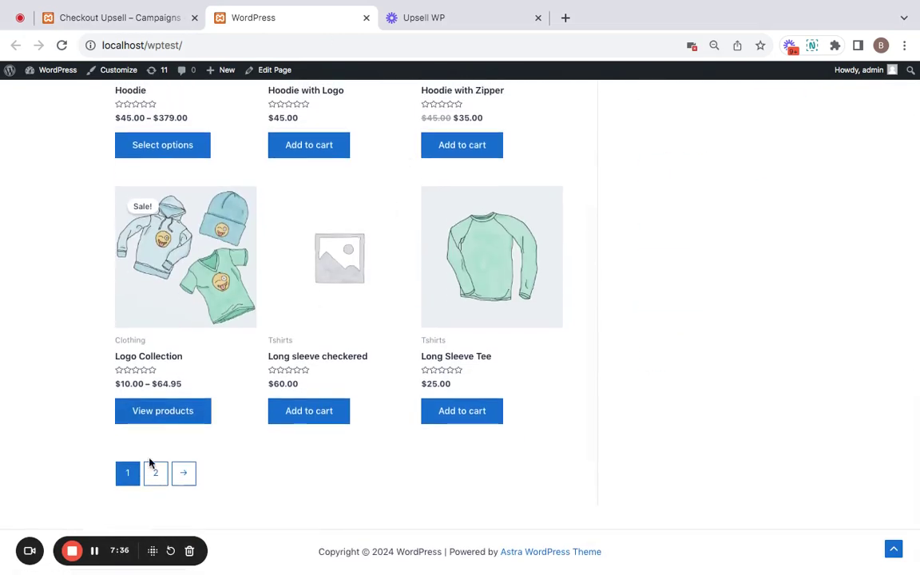
{"action": "left_click", "coordinate": [152, 478]}
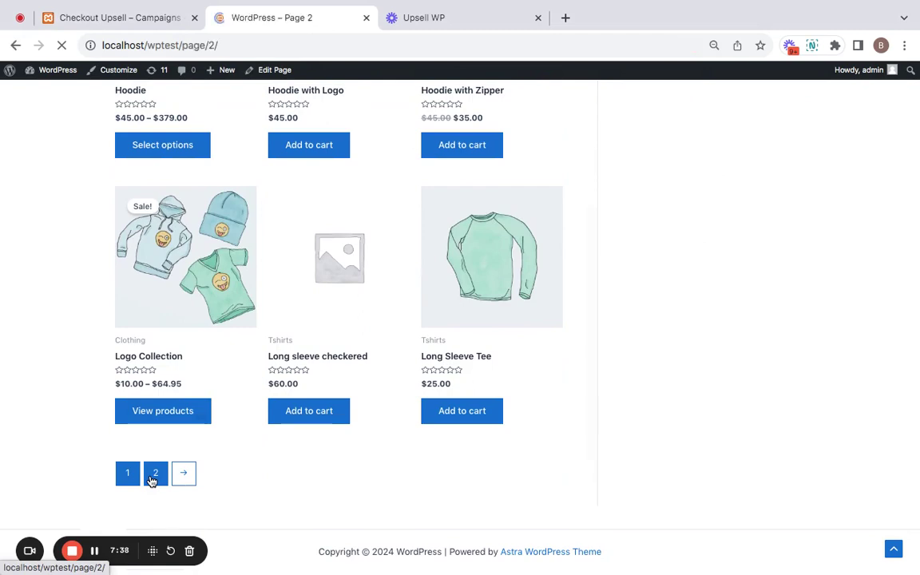
{"action": "scroll", "coordinate": [376, 452], "scroll_direction": "down", "scroll_amount": 8}
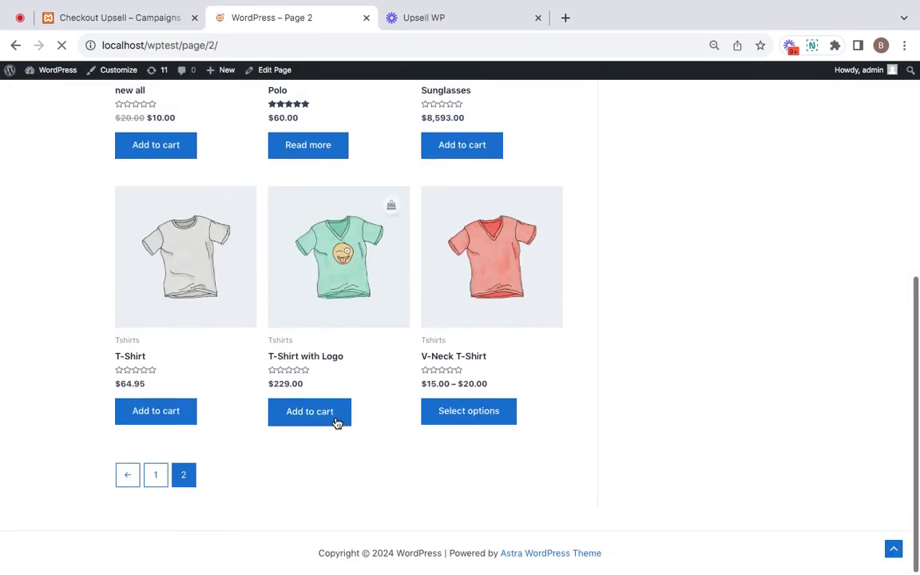
{"action": "left_click", "coordinate": [337, 421]}
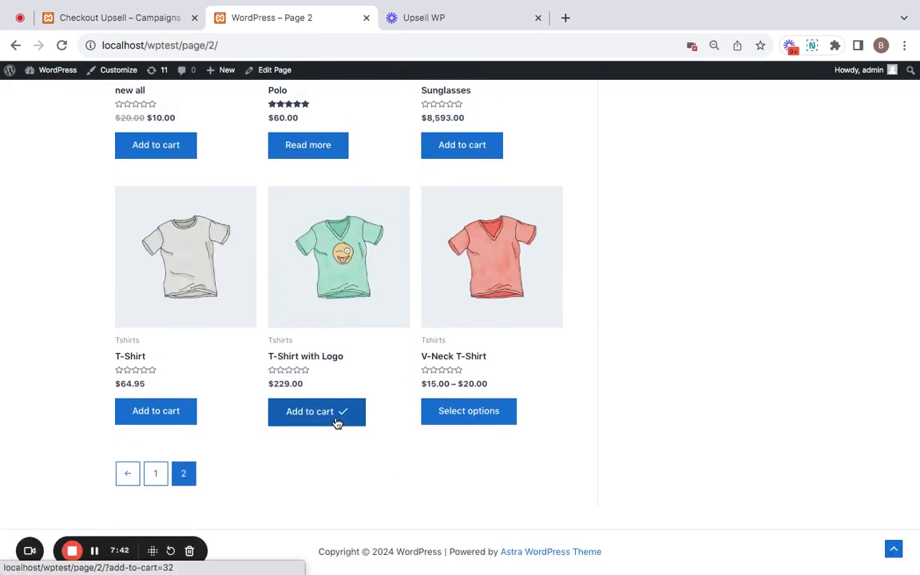
Step: Go to the cart page and add the discounted Beanie with Logo from the upsell offer to the cart
{"action": "scroll", "coordinate": [528, 339], "scroll_direction": "up", "scroll_amount": 5}
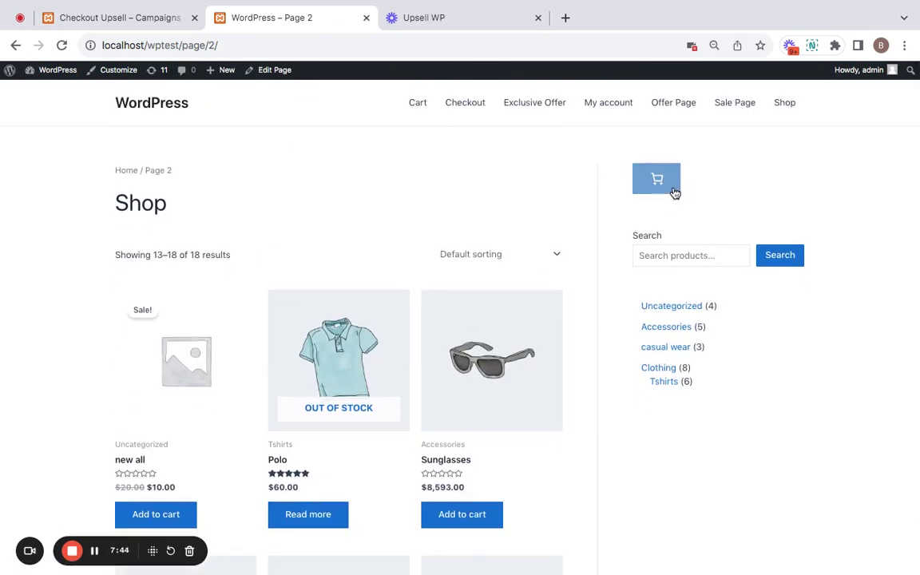
{"action": "left_click", "coordinate": [676, 190]}
{"action": "left_click", "coordinate": [725, 557]}
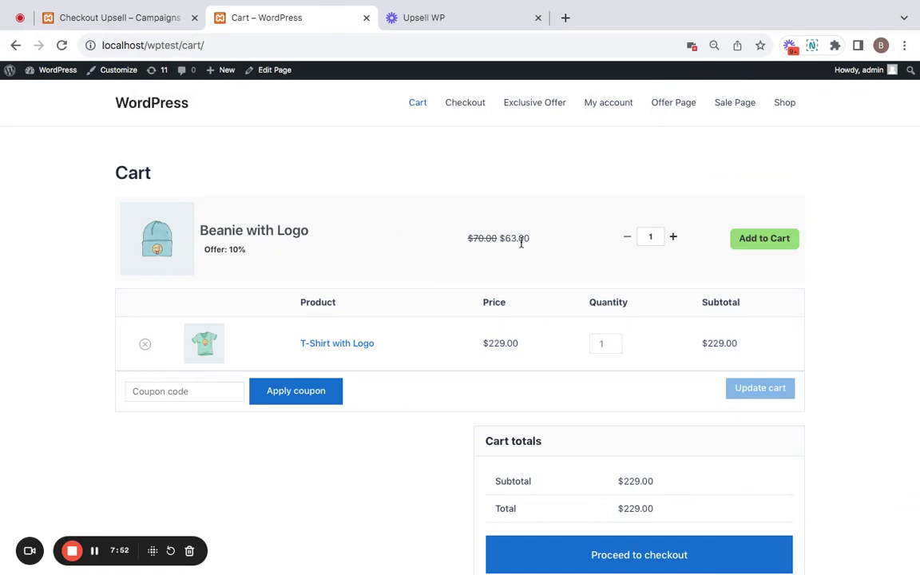
{"action": "left_click", "coordinate": [751, 242]}
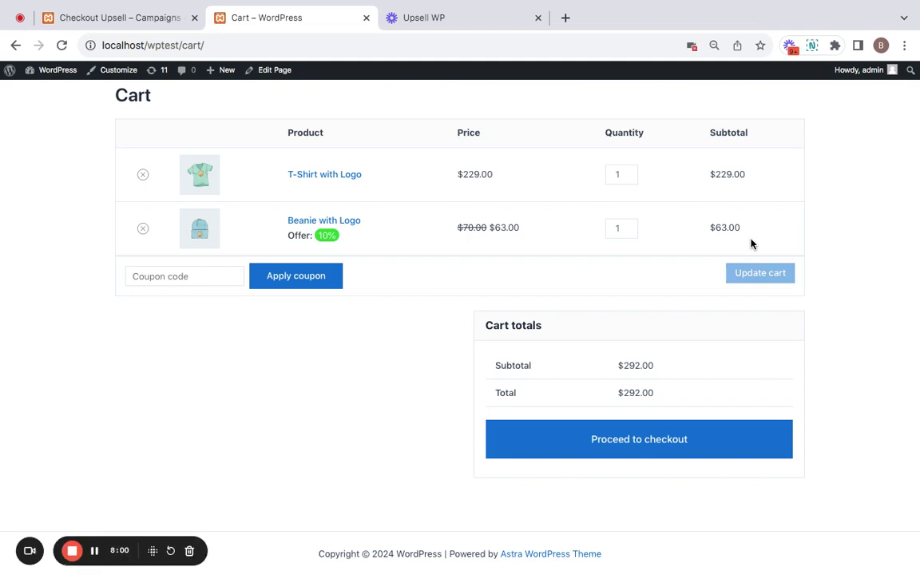
{"action": "scroll", "coordinate": [517, 173], "scroll_direction": "up", "scroll_amount": 2}
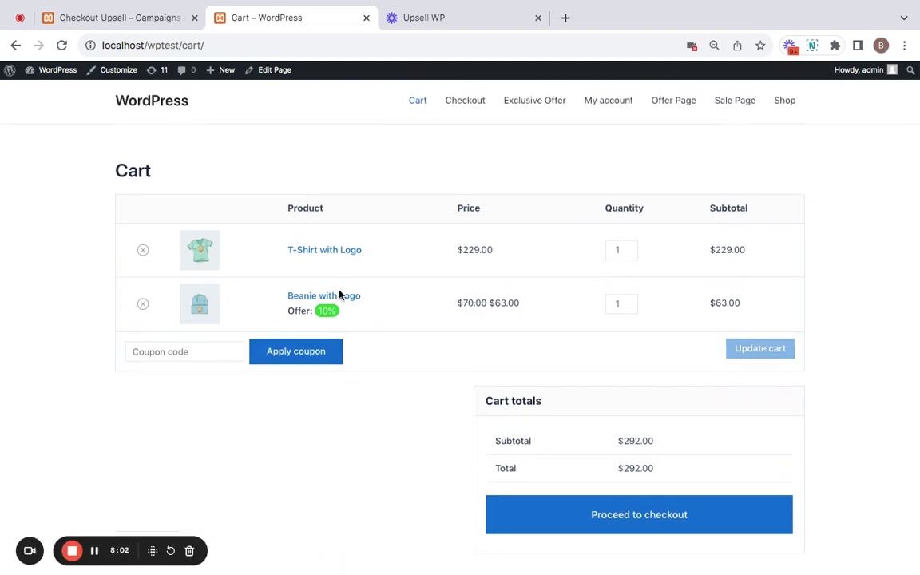